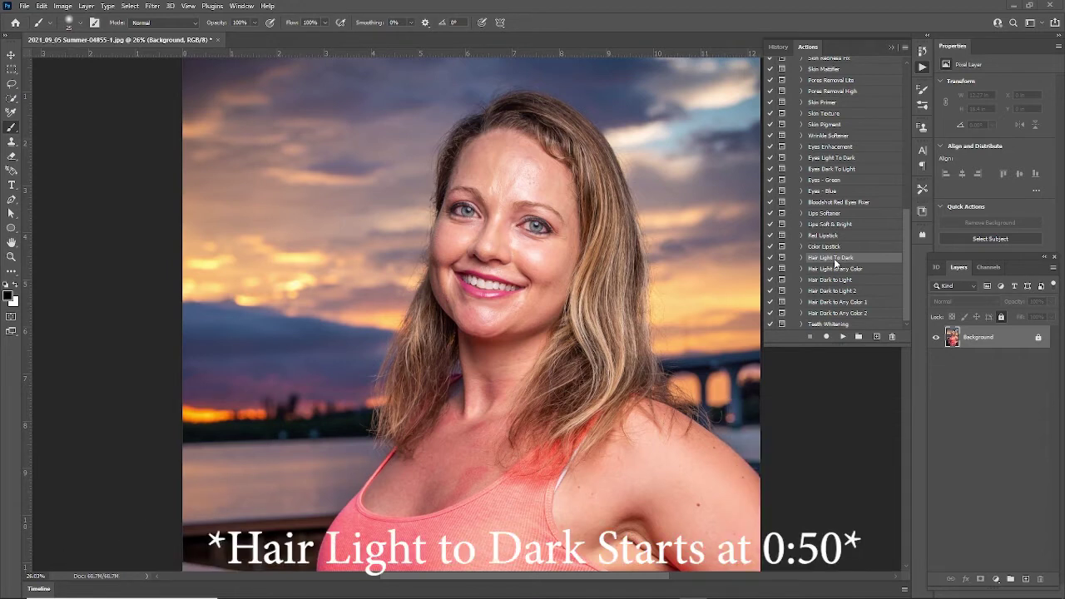
# Run the Hair Light To Dark action from the PLP Photo Retouching Pack and continue past its masking message
pyautogui.scroll(5, 855, 194)
pyautogui.scroll(2, 856, 196)
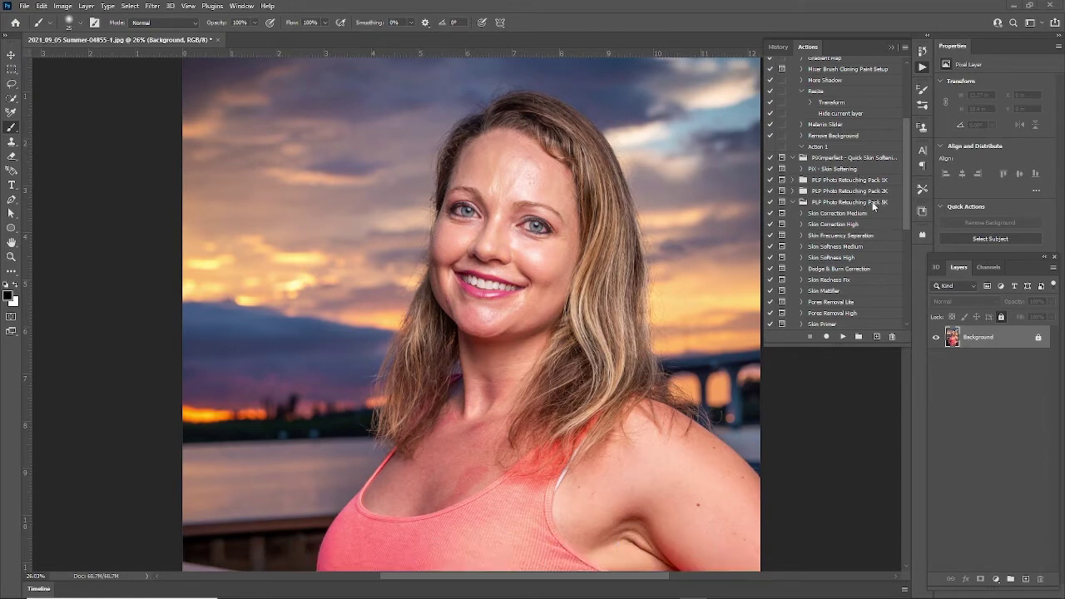
pyautogui.scroll(-7, 830, 255)
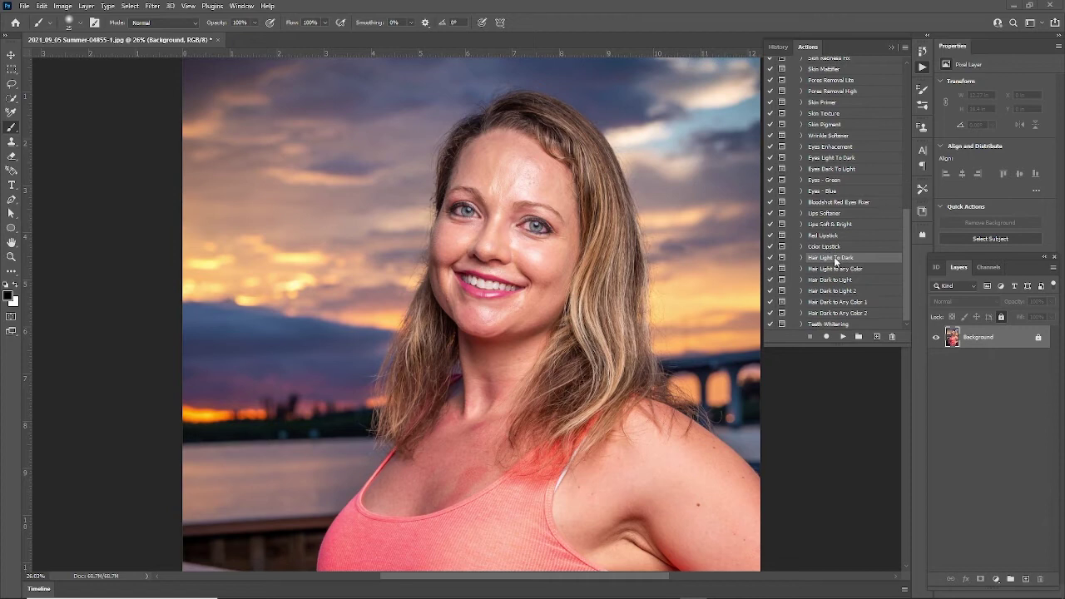
pyautogui.click(844, 337)
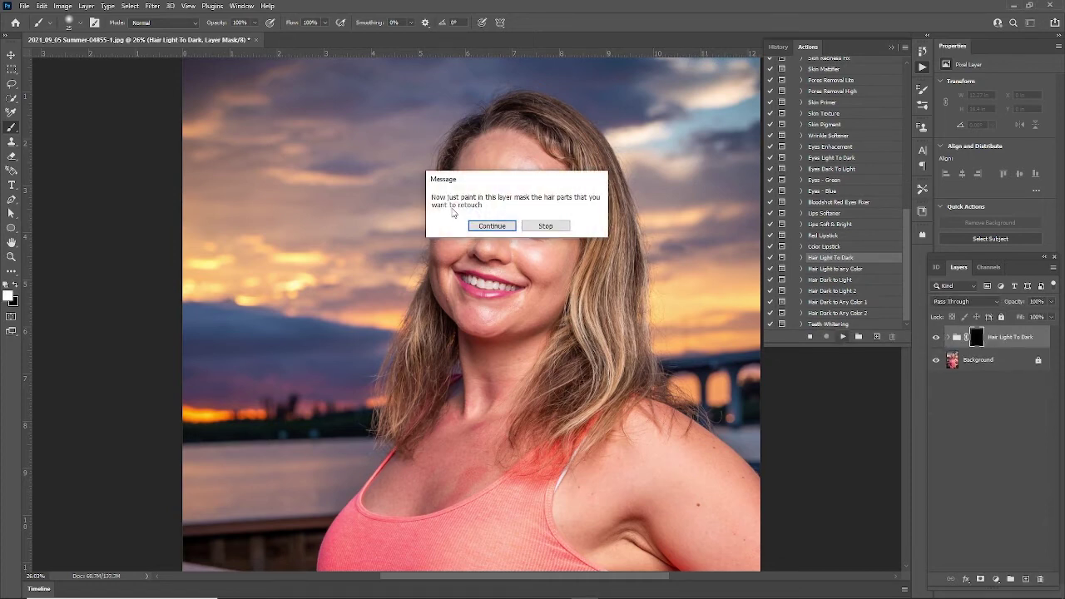
pyautogui.click(484, 226)
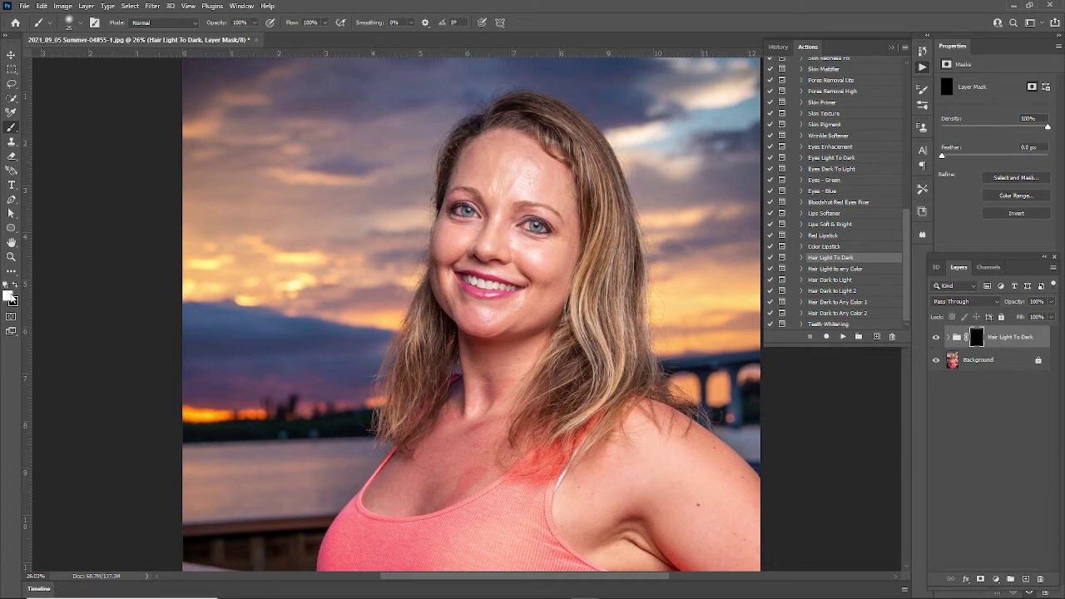
# Enlarge the brush and paint white on the Hair Light To Dark mask over the long hair on the bridge side of her face
pyautogui.scroll(3, 649, 229)
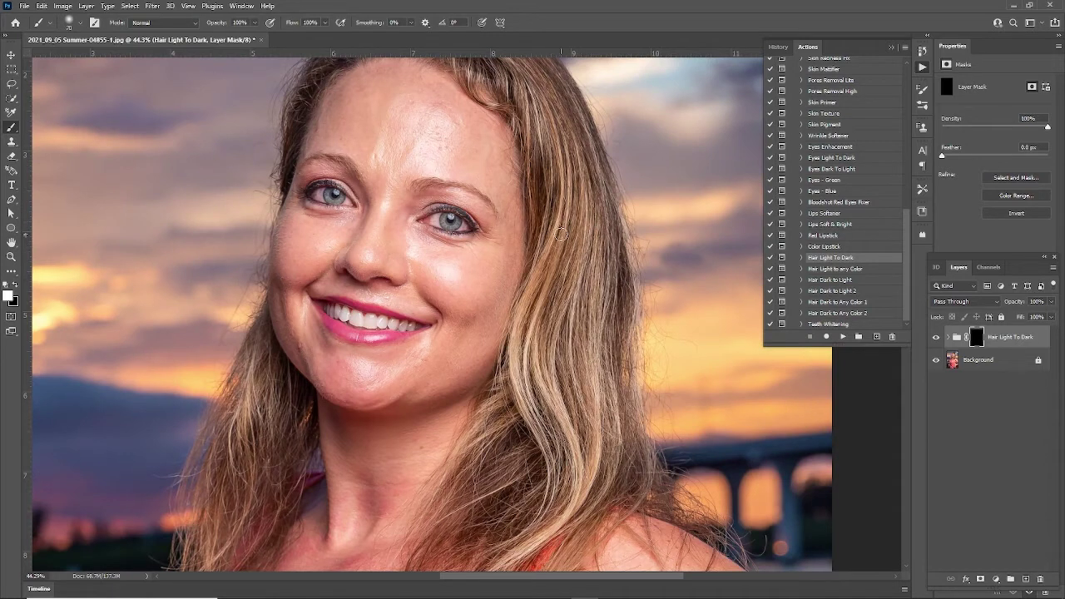
pyautogui.press(']')
pyautogui.press(']')
pyautogui.press(']')
pyautogui.press(']')
pyautogui.press(']')
pyautogui.press(']')
pyautogui.press(']')
pyautogui.press(']')
pyautogui.press(']')
pyautogui.moveTo(567, 237)
pyautogui.mouseDown()
pyautogui.moveTo(558, 334)
pyautogui.moveTo(554, 318)
pyautogui.moveTo(535, 391)
pyautogui.moveTo(546, 348)
pyautogui.moveTo(584, 356)
pyautogui.moveTo(581, 438)
pyautogui.moveTo(540, 502)
pyautogui.moveTo(573, 442)
pyautogui.moveTo(508, 504)
pyautogui.mouseUp()
pyautogui.press('space')
pyautogui.moveTo(575, 363)
pyautogui.mouseDown()
pyautogui.moveTo(632, 196)
pyautogui.moveTo(537, 291)
pyautogui.moveTo(539, 353)
pyautogui.mouseUp()
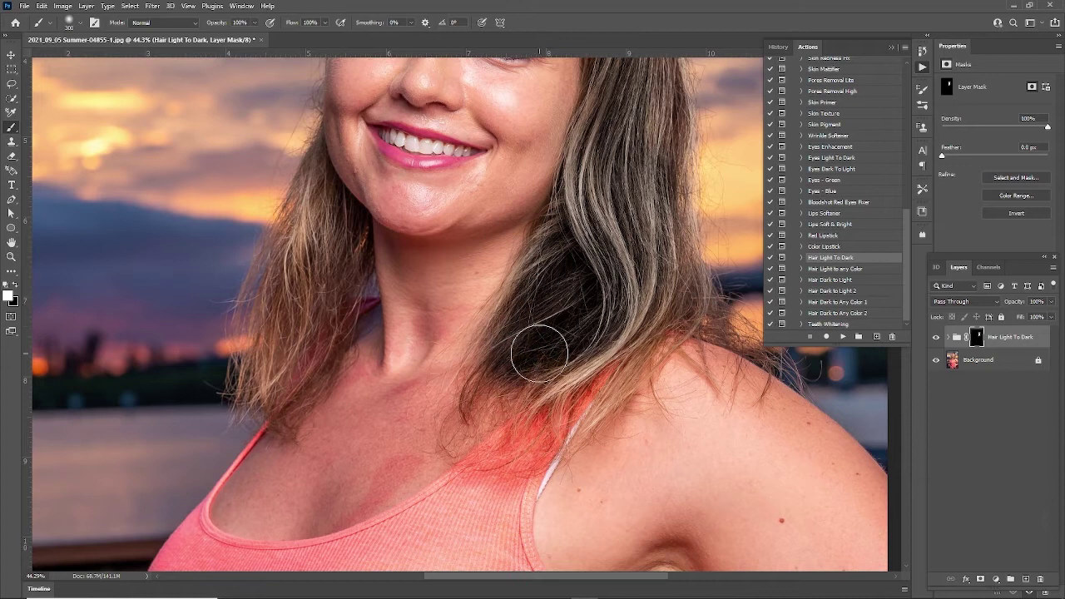
pyautogui.moveTo(646, 283)
pyautogui.mouseDown()
pyautogui.moveTo(663, 167)
pyautogui.moveTo(642, 280)
pyautogui.moveTo(613, 334)
pyautogui.moveTo(540, 379)
pyautogui.moveTo(596, 351)
pyautogui.moveTo(633, 297)
pyautogui.moveTo(531, 380)
pyautogui.moveTo(639, 336)
pyautogui.mouseUp()
pyautogui.moveTo(640, 125)
pyautogui.mouseDown()
pyautogui.moveTo(637, 355)
pyautogui.moveTo(664, 124)
pyautogui.moveTo(624, 371)
pyautogui.moveTo(594, 422)
pyautogui.moveTo(662, 320)
pyautogui.moveTo(621, 366)
pyautogui.moveTo(659, 242)
pyautogui.moveTo(652, 119)
pyautogui.mouseUp()
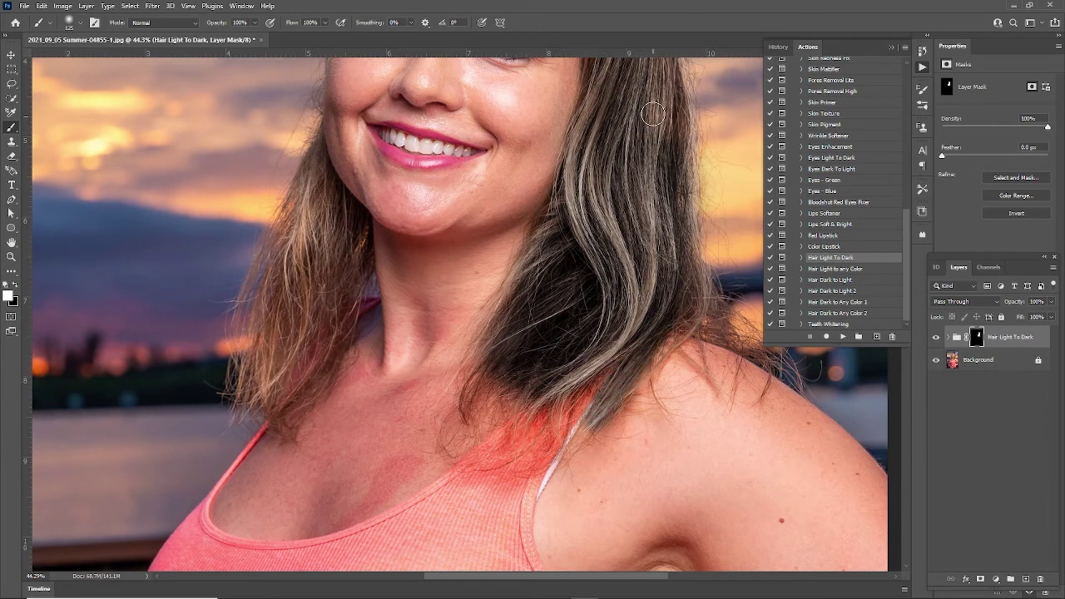
# Paint a stray spot of the effect on her shoulder and erase it by painting black on the mask
pyautogui.moveTo(645, 423)
pyautogui.mouseDown()
pyautogui.moveTo(673, 439)
pyautogui.moveTo(650, 429)
pyautogui.moveTo(688, 417)
pyautogui.moveTo(679, 447)
pyautogui.mouseUp()
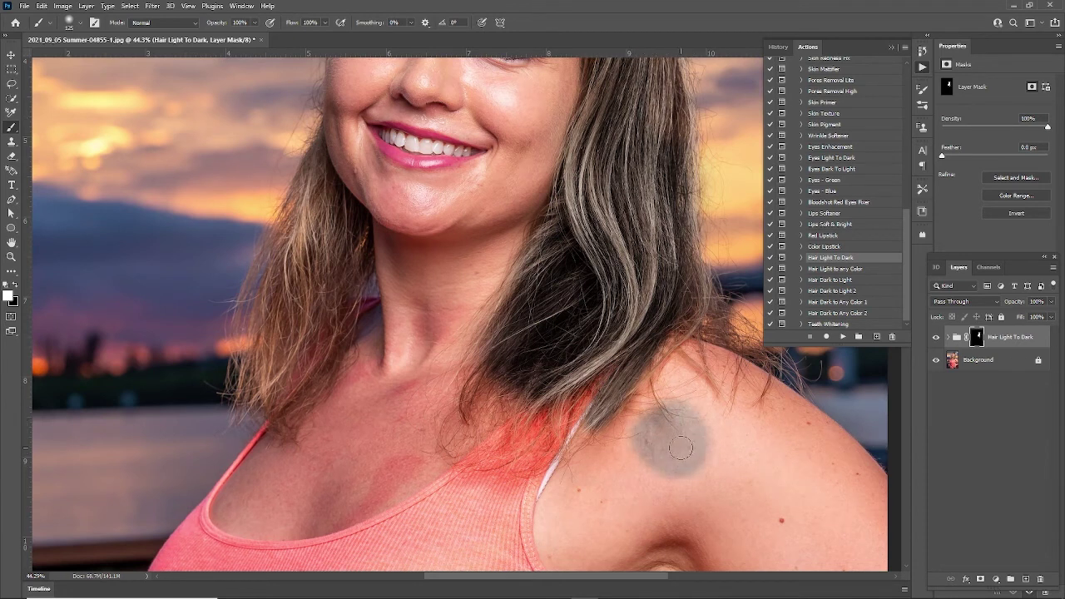
pyautogui.click(17, 288)
pyautogui.moveTo(697, 477)
pyautogui.mouseDown()
pyautogui.moveTo(735, 444)
pyautogui.moveTo(670, 467)
pyautogui.moveTo(650, 487)
pyautogui.moveTo(631, 485)
pyautogui.moveTo(694, 395)
pyautogui.mouseUp()
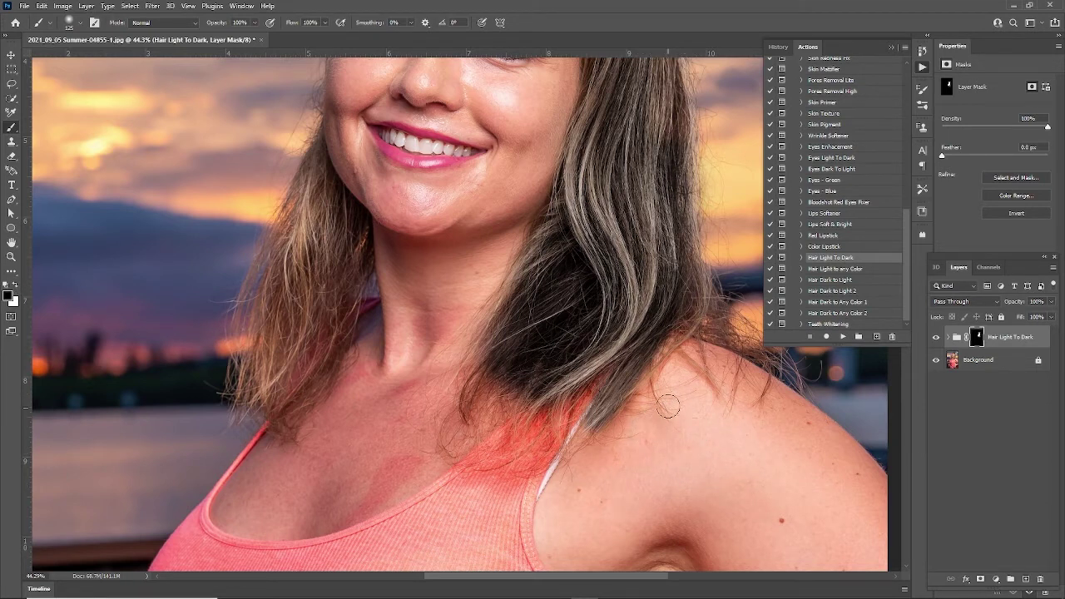
# Switch back to white and paint the remaining hair on the mask, covering the crown and the lengths on both sides of the face
pyautogui.press('x')
pyautogui.moveTo(621, 229); pyautogui.dragTo(566, 421)
pyautogui.moveTo(596, 169); pyautogui.dragTo(588, 281)
pyautogui.moveTo(604, 471)
pyautogui.mouseDown()
pyautogui.moveTo(607, 410)
pyautogui.moveTo(566, 341)
pyautogui.moveTo(545, 331)
pyautogui.moveTo(533, 387)
pyautogui.moveTo(533, 310)
pyautogui.moveTo(532, 456)
pyautogui.moveTo(562, 254)
pyautogui.moveTo(550, 273)
pyautogui.moveTo(569, 335)
pyautogui.moveTo(566, 296)
pyautogui.moveTo(599, 371)
pyautogui.moveTo(564, 300)
pyautogui.moveTo(594, 449)
pyautogui.moveTo(592, 380)
pyautogui.moveTo(613, 427)
pyautogui.moveTo(606, 398)
pyautogui.moveTo(607, 500)
pyautogui.moveTo(609, 465)
pyautogui.moveTo(621, 537)
pyautogui.moveTo(592, 428)
pyautogui.moveTo(568, 452)
pyautogui.moveTo(558, 282)
pyautogui.moveTo(499, 213)
pyautogui.moveTo(527, 274)
pyautogui.moveTo(481, 200)
pyautogui.moveTo(521, 214)
pyautogui.moveTo(417, 162)
pyautogui.moveTo(478, 197)
pyautogui.moveTo(500, 202)
pyautogui.moveTo(480, 177)
pyautogui.moveTo(508, 193)
pyautogui.moveTo(547, 261)
pyautogui.moveTo(535, 223)
pyautogui.moveTo(564, 263)
pyautogui.moveTo(533, 219)
pyautogui.moveTo(451, 161)
pyautogui.moveTo(442, 207)
pyautogui.moveTo(384, 177)
pyautogui.moveTo(404, 175)
pyautogui.moveTo(302, 231)
pyautogui.moveTo(275, 321)
pyautogui.mouseUp()
pyautogui.moveTo(386, 314); pyautogui.dragTo(495, 179)
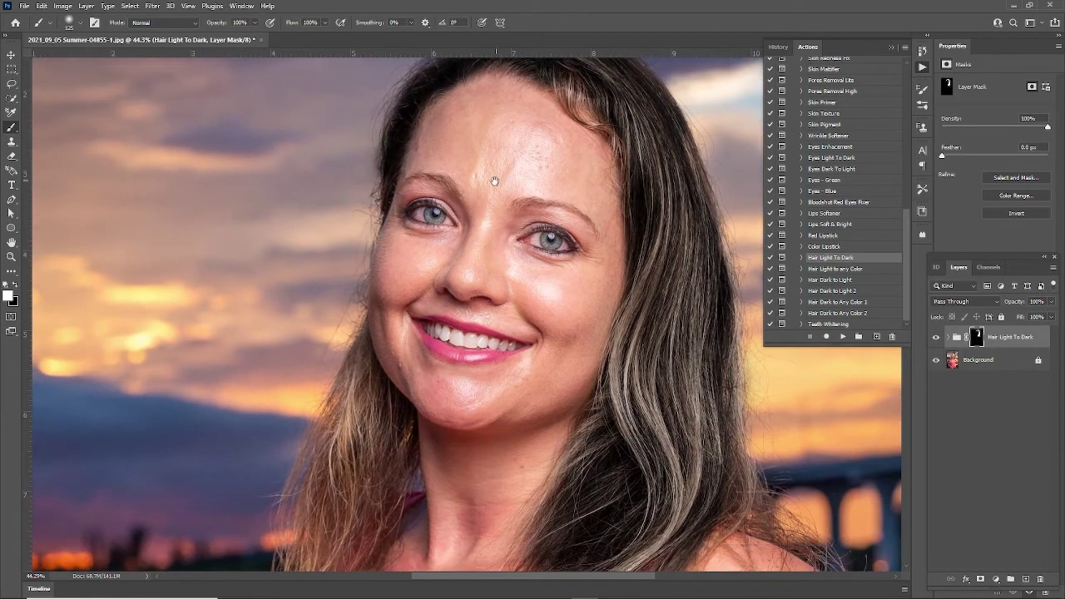
pyautogui.moveTo(373, 371); pyautogui.dragTo(350, 457)
pyautogui.moveTo(411, 435)
pyautogui.mouseDown()
pyautogui.moveTo(512, 267)
pyautogui.moveTo(433, 358)
pyautogui.moveTo(416, 400)
pyautogui.moveTo(480, 302)
pyautogui.moveTo(471, 209)
pyautogui.moveTo(507, 285)
pyautogui.moveTo(480, 366)
pyautogui.moveTo(421, 404)
pyautogui.moveTo(411, 340)
pyautogui.moveTo(421, 266)
pyautogui.moveTo(461, 180)
pyautogui.moveTo(408, 430)
pyautogui.moveTo(430, 451)
pyautogui.moveTo(383, 408)
pyautogui.moveTo(414, 358)
pyautogui.mouseUp()
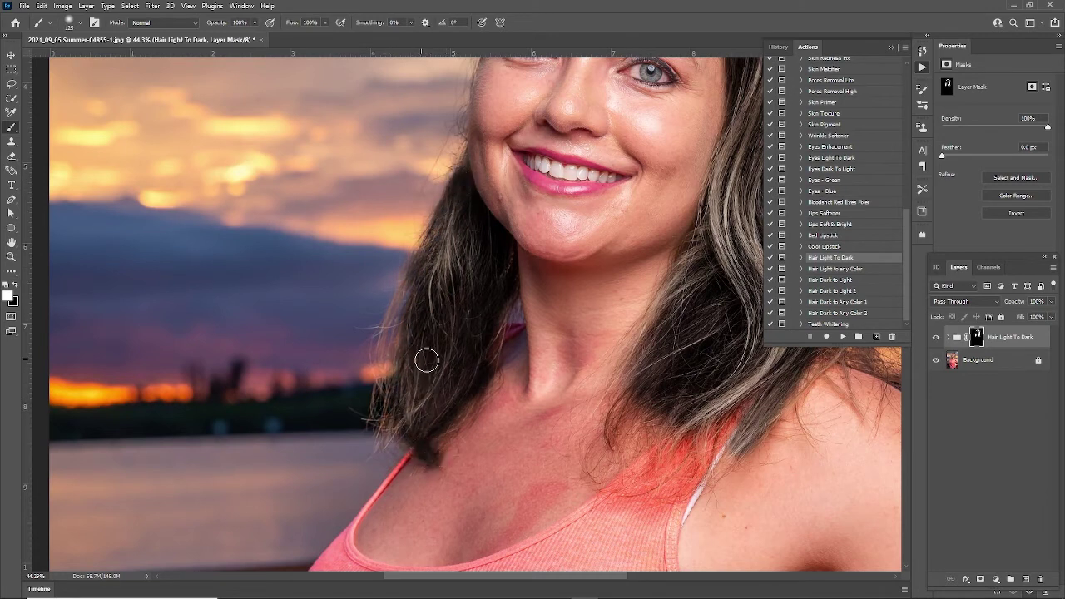
# Reduce the brush size to 60 and paint the missed curl along the forehead hairline on the mask
pyautogui.scroll(-6, 626, 404)
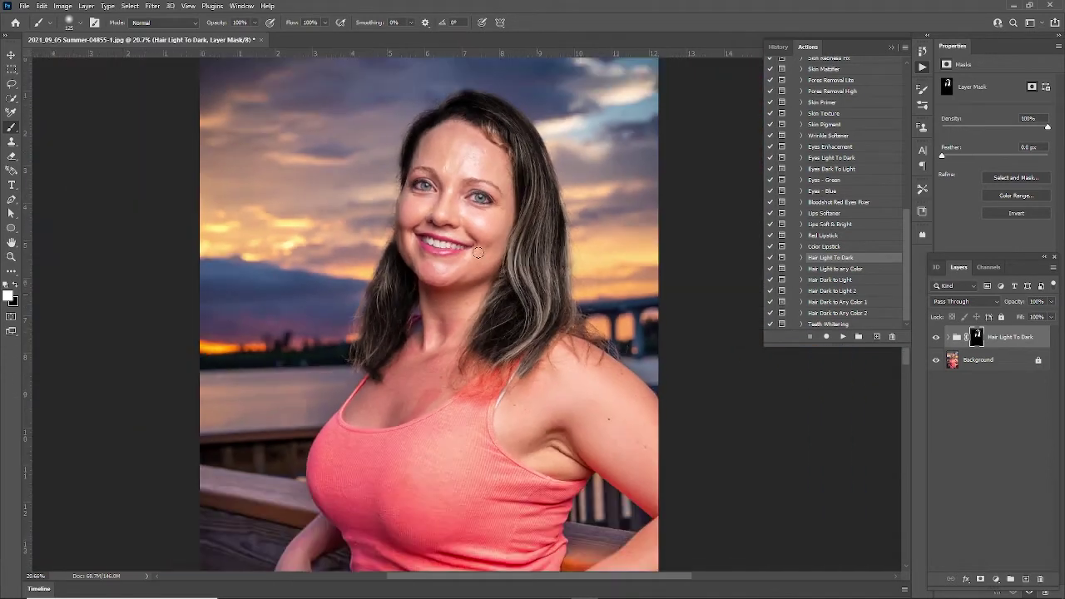
pyautogui.scroll(-1, 478, 252)
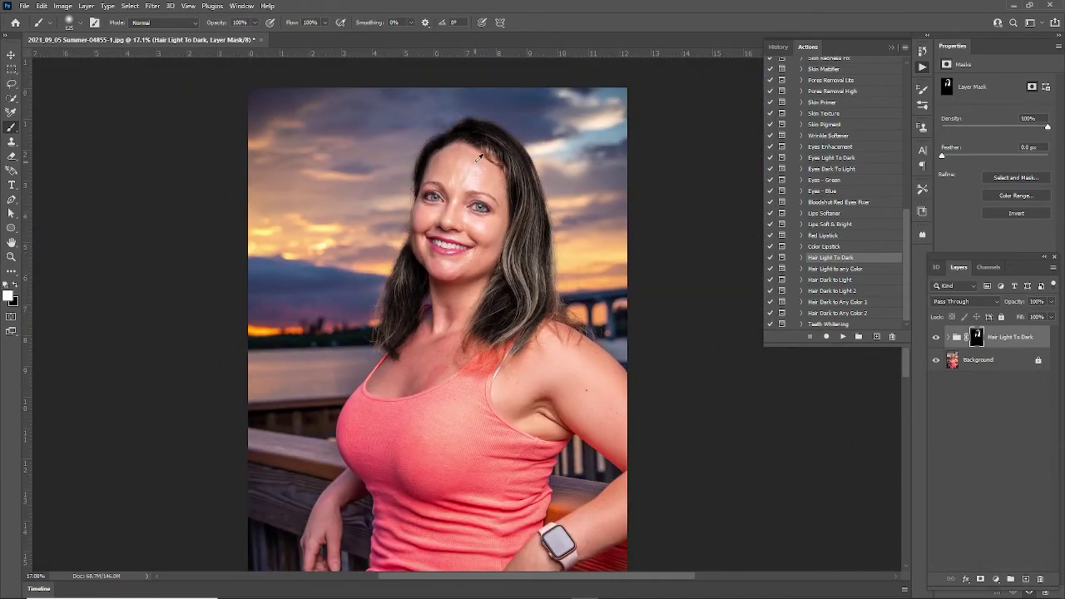
pyautogui.moveTo(479, 157); pyautogui.dragTo(493, 276)
pyautogui.scroll(4, 497, 277)
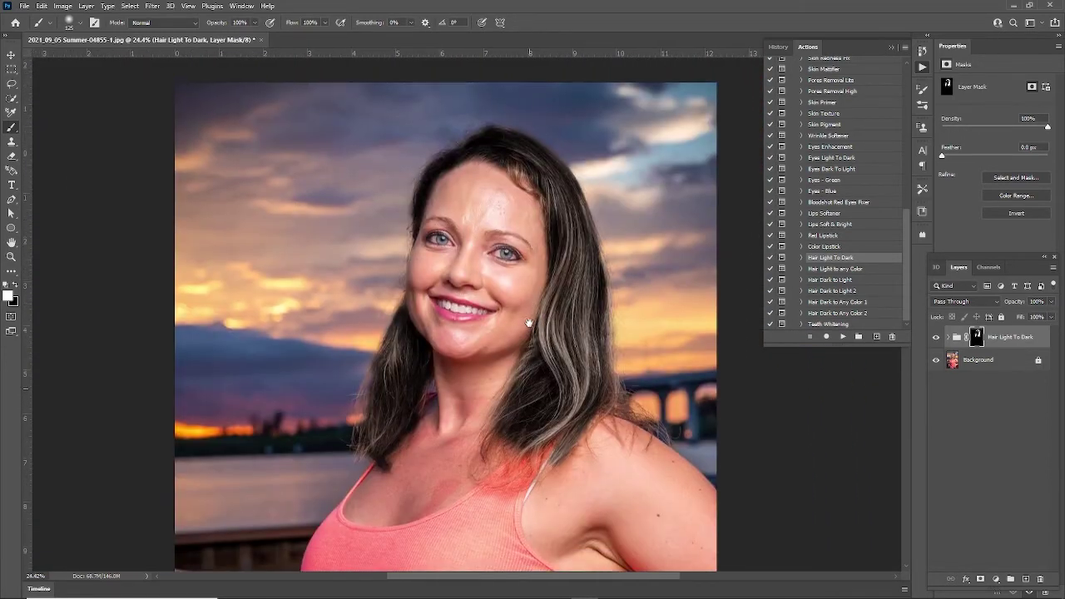
pyautogui.scroll(1, 521, 273)
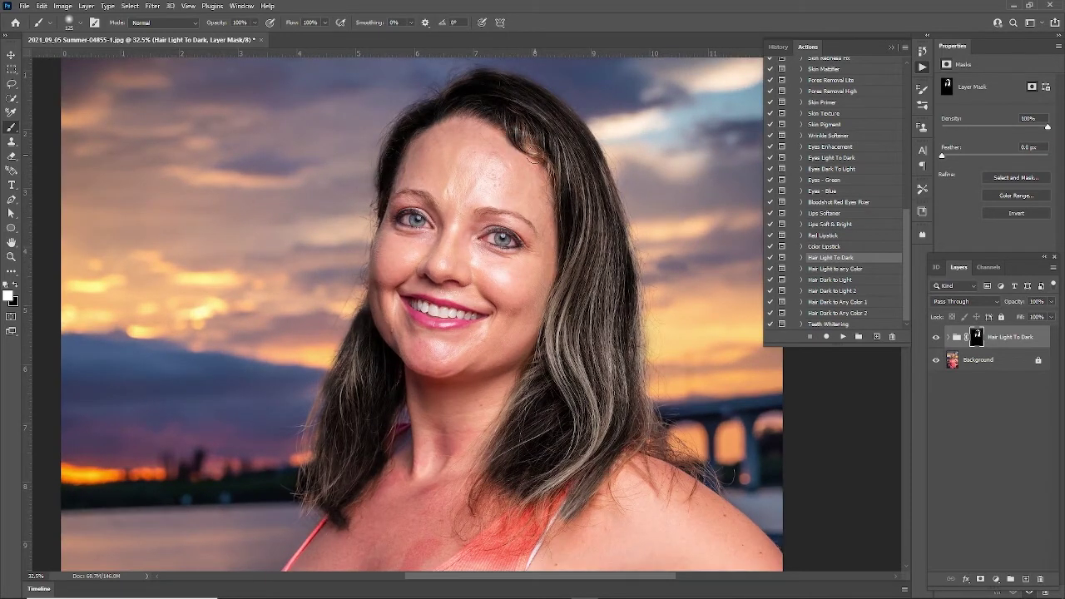
pyautogui.scroll(3, 525, 150)
pyautogui.scroll(3, 526, 149)
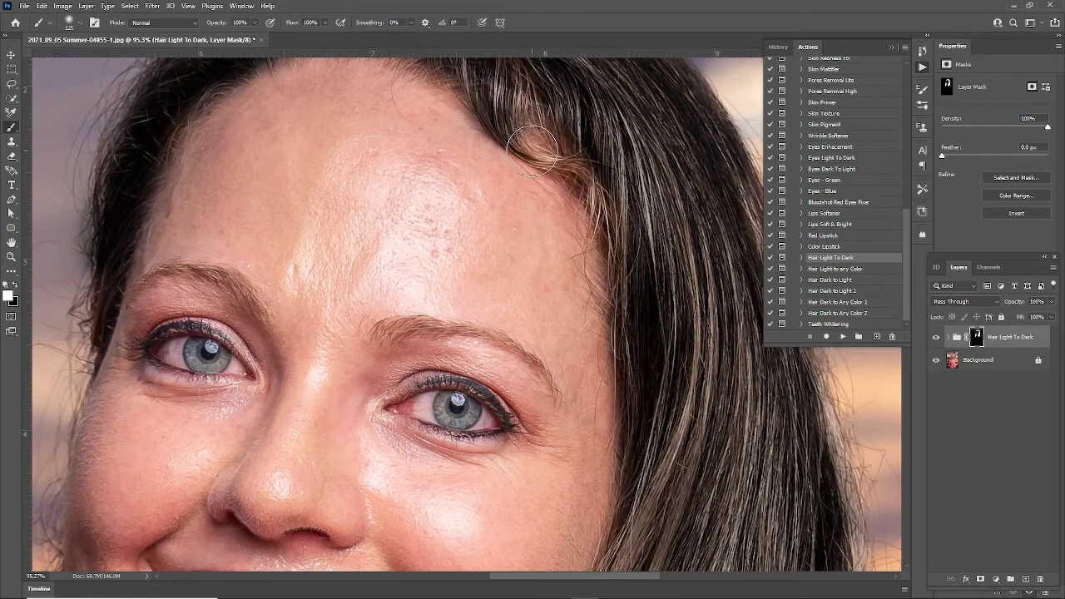
pyautogui.press('[')
pyautogui.press('[')
pyautogui.press('[')
pyautogui.press('[')
pyautogui.moveTo(527, 154)
pyautogui.mouseDown()
pyautogui.moveTo(583, 169)
pyautogui.moveTo(514, 142)
pyautogui.moveTo(509, 86)
pyautogui.moveTo(548, 89)
pyautogui.moveTo(516, 78)
pyautogui.moveTo(541, 71)
pyautogui.moveTo(510, 66)
pyautogui.moveTo(540, 84)
pyautogui.moveTo(534, 93)
pyautogui.moveTo(571, 130)
pyautogui.moveTo(625, 226)
pyautogui.moveTo(596, 202)
pyautogui.moveTo(627, 315)
pyautogui.moveTo(604, 198)
pyautogui.mouseUp()
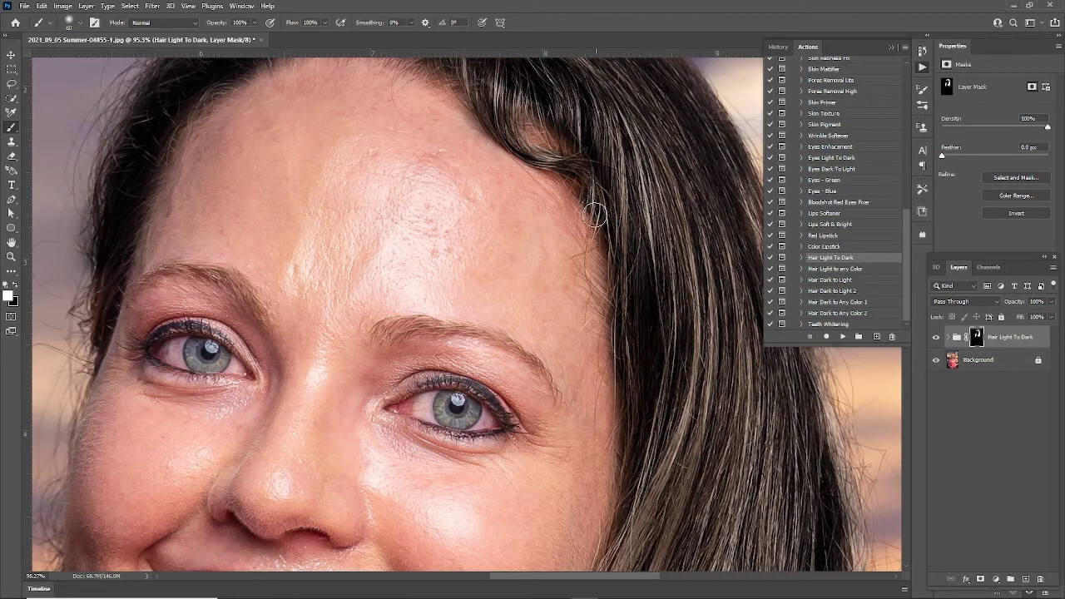
# Lower the Hair Light To Dark group's opacity to just under 50%
pyautogui.scroll(-5, 463, 410)
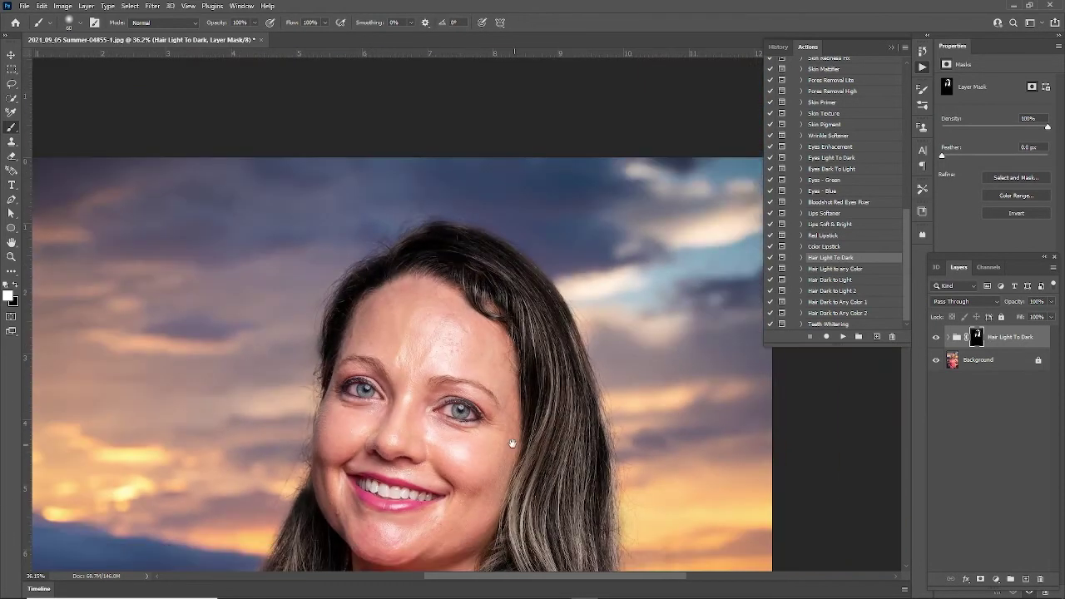
pyautogui.moveTo(511, 444); pyautogui.dragTo(542, 238)
pyautogui.scroll(-1, 530, 264)
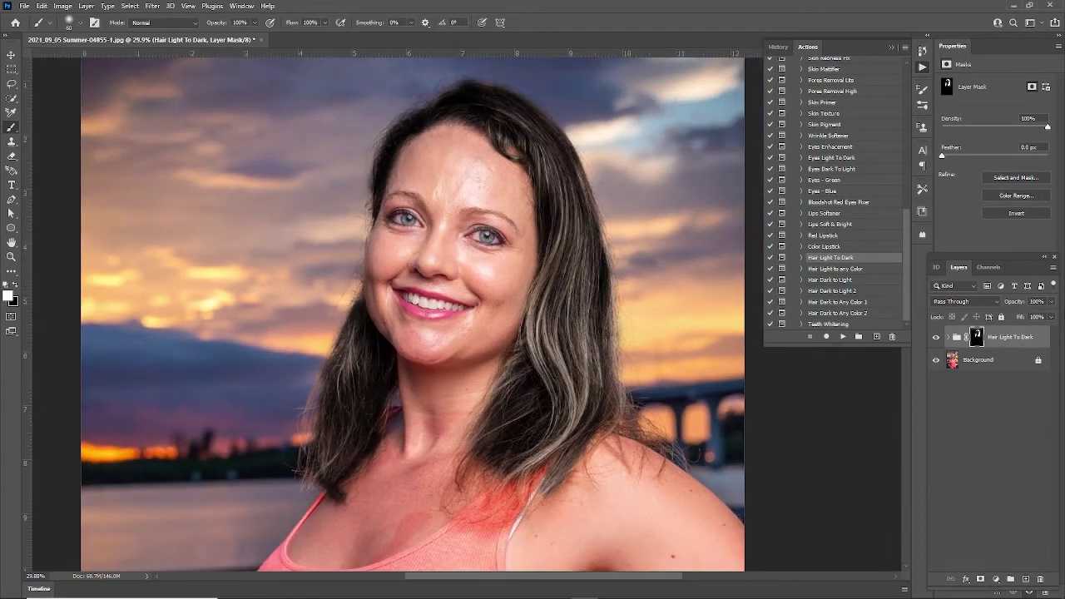
pyautogui.click(1051, 303)
pyautogui.moveTo(1053, 317); pyautogui.dragTo(1039, 318)
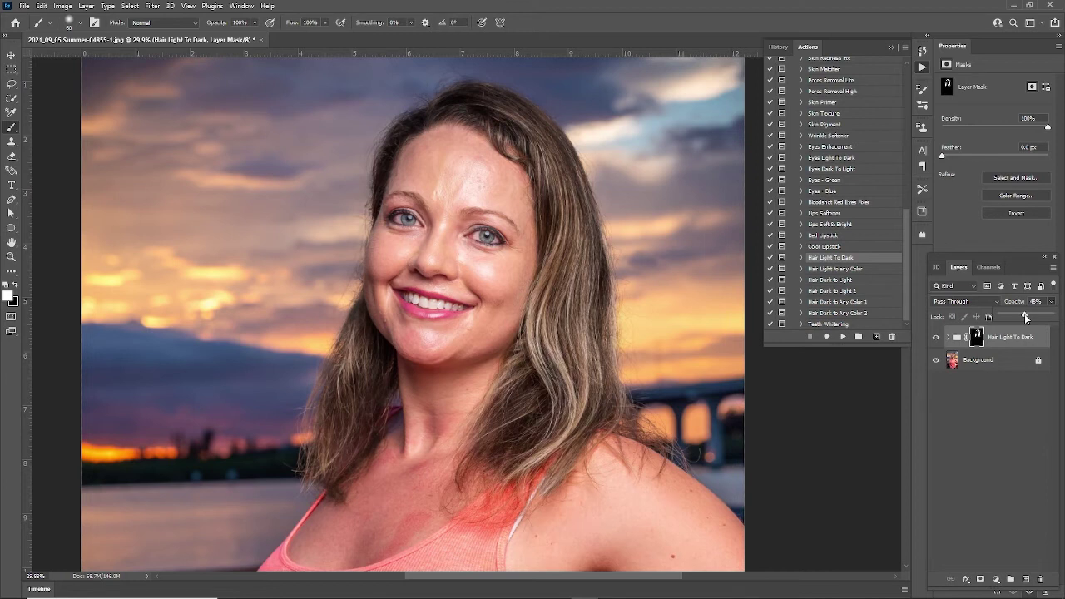
pyautogui.click(1057, 305)
# Toggle the Hair Light To Dark group's visibility to compare the hair before and after
pyautogui.click(935, 338)
pyautogui.click(936, 338)
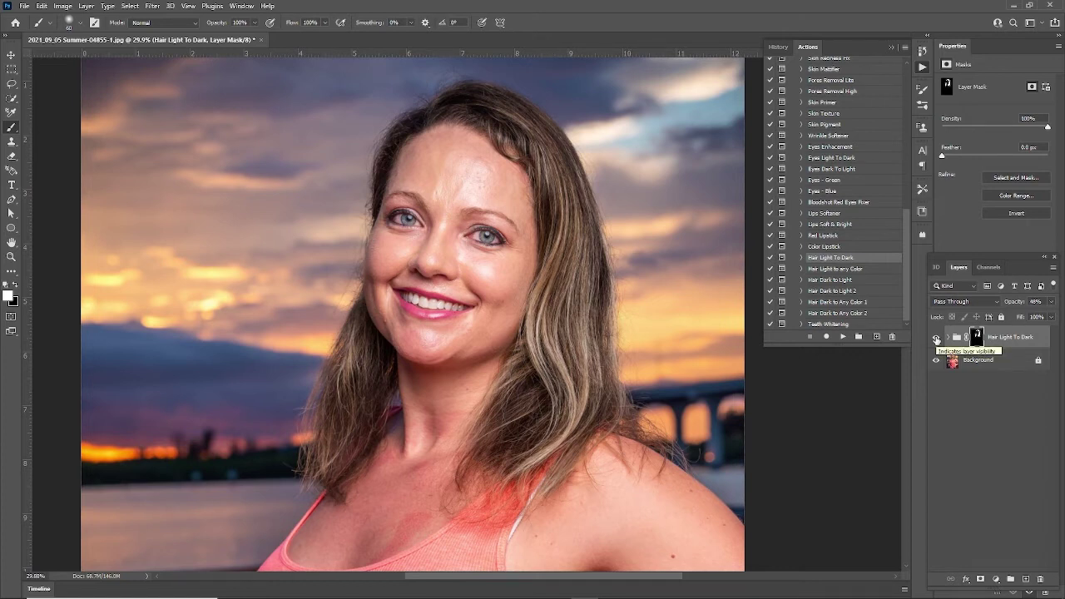
pyautogui.click(936, 338)
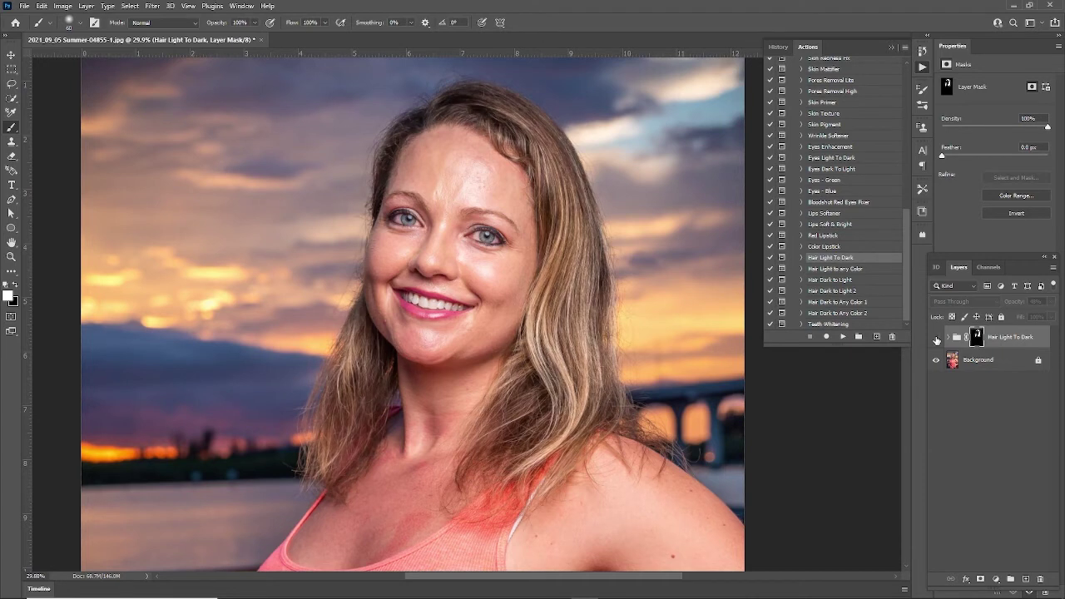
pyautogui.click(936, 338)
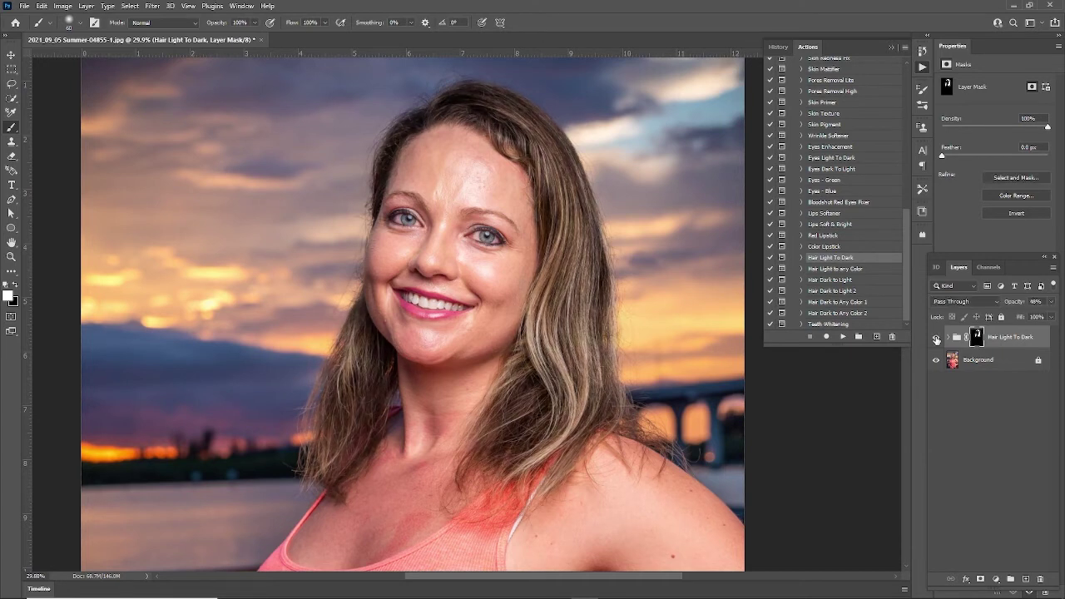
# Restore the Hair Light To Dark group's opacity to 100% and try brushing on the group itself instead of its mask
pyautogui.click(1051, 303)
pyautogui.moveTo(1039, 318); pyautogui.dragTo(1062, 321)
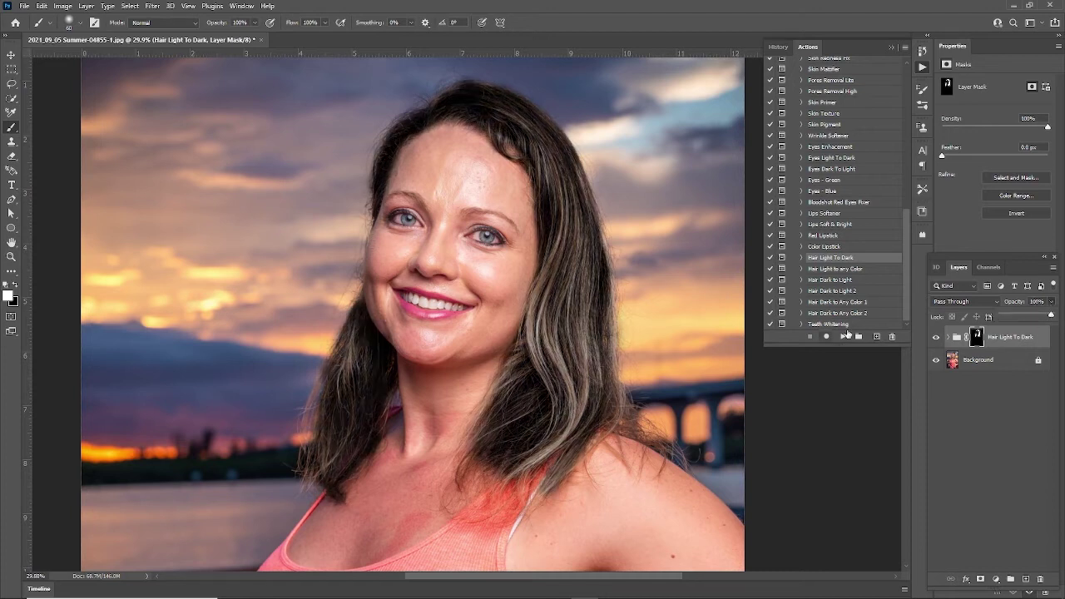
pyautogui.click(994, 332)
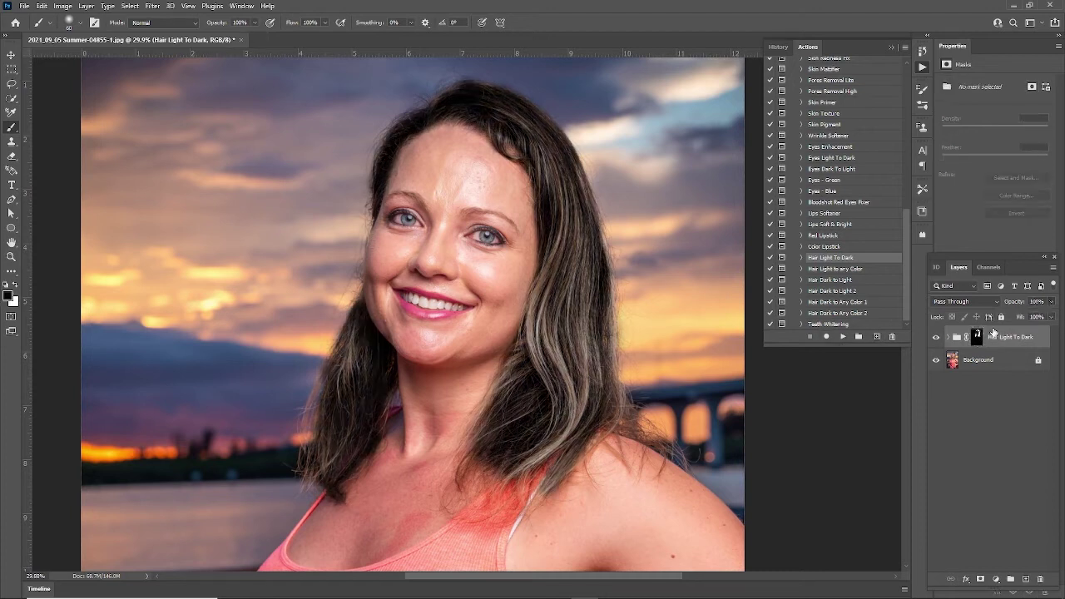
pyautogui.click(557, 262)
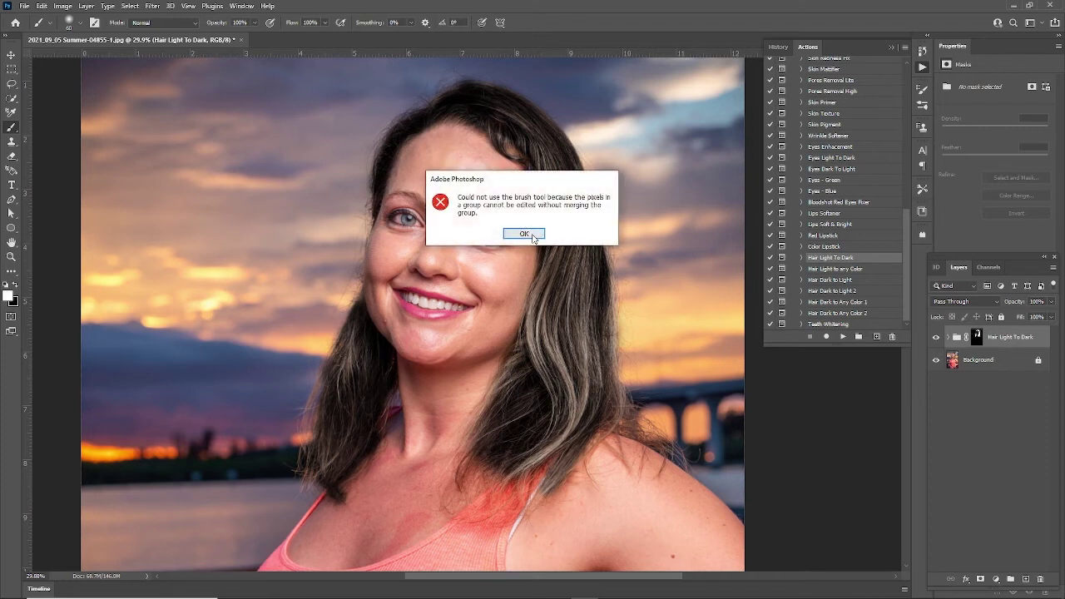
pyautogui.click(524, 232)
# Select the Hair Light To Dark group's layer mask and paint it entirely black with a brush enlarged to 1200
pyautogui.click(978, 336)
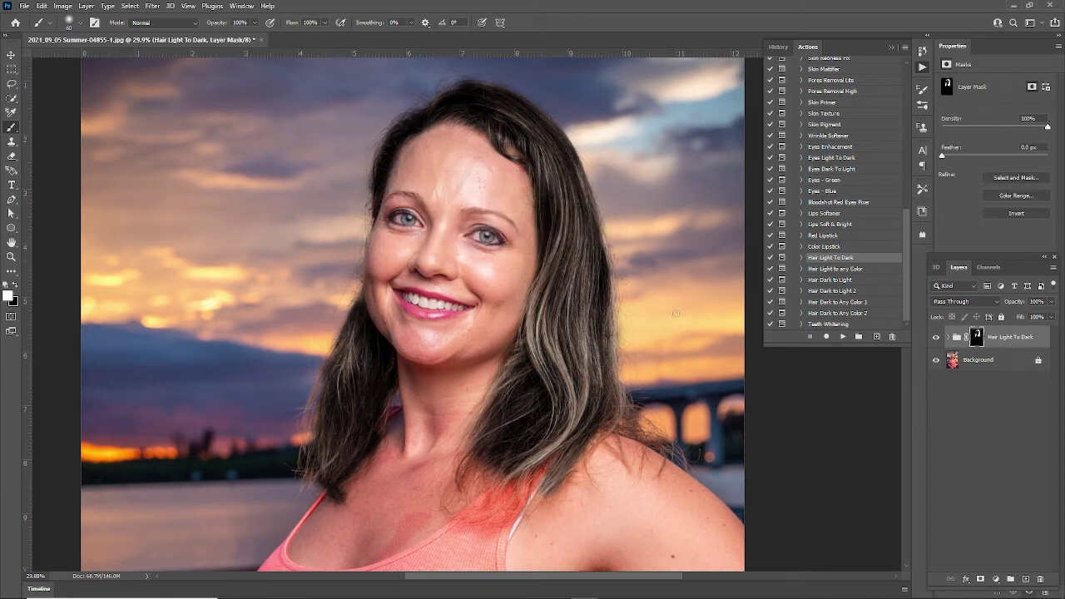
pyautogui.moveTo(556, 313)
pyautogui.mouseDown()
pyautogui.moveTo(528, 434)
pyautogui.moveTo(605, 451)
pyautogui.moveTo(492, 233)
pyautogui.moveTo(369, 95)
pyautogui.moveTo(358, 391)
pyautogui.moveTo(328, 466)
pyautogui.mouseUp()
pyautogui.press(']')
pyautogui.press(']')
pyautogui.press(']')
pyautogui.press(']')
pyautogui.press(']')
pyautogui.press(']')
pyautogui.press(']')
pyautogui.press(']')
pyautogui.press(']')
pyautogui.press(']')
pyautogui.press(']')
pyautogui.press(']')
pyautogui.press(']')
pyautogui.press(']')
pyautogui.press(']')
pyautogui.press(']')
pyautogui.press(']')
pyautogui.press(']')
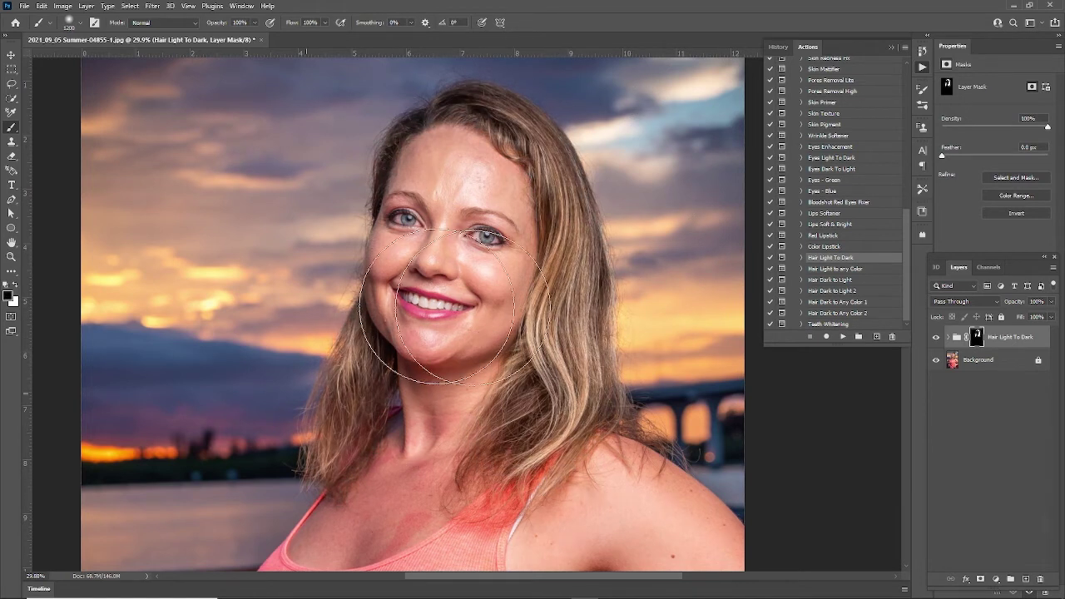
pyautogui.moveTo(503, 557)
pyautogui.mouseDown()
pyautogui.moveTo(338, 488)
pyautogui.moveTo(446, 489)
pyautogui.moveTo(349, 259)
pyautogui.moveTo(588, 337)
pyautogui.mouseUp()
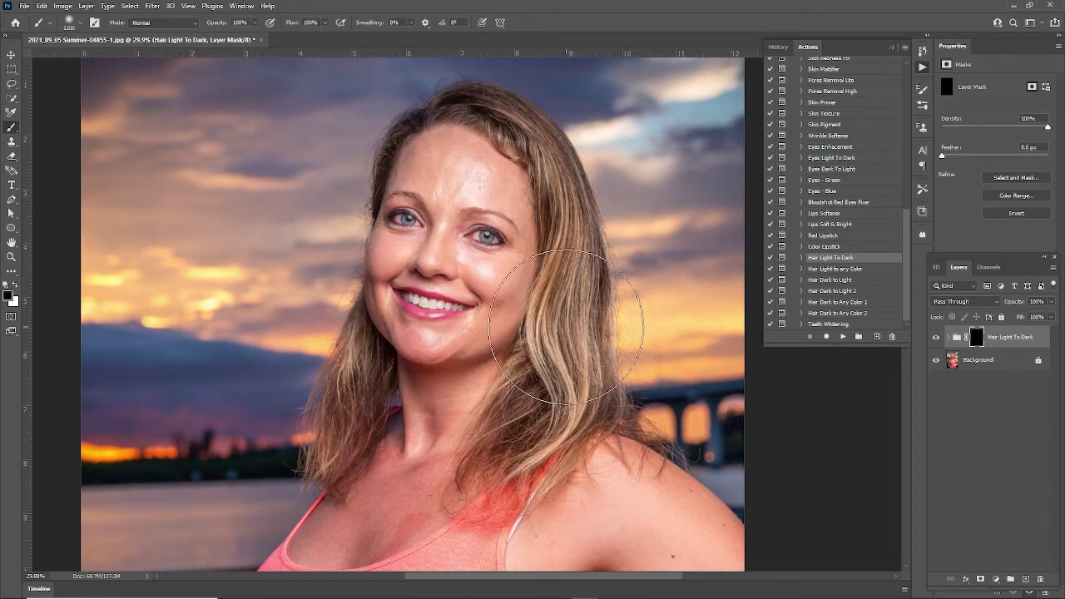
# With a smaller white brush at 71% opacity, paint the wavy strands beside her neck and shoulder on the mask
pyautogui.press('[')
pyautogui.press('[')
pyautogui.press('[')
pyautogui.press('[')
pyautogui.press('[')
pyautogui.press('[')
pyautogui.press('[')
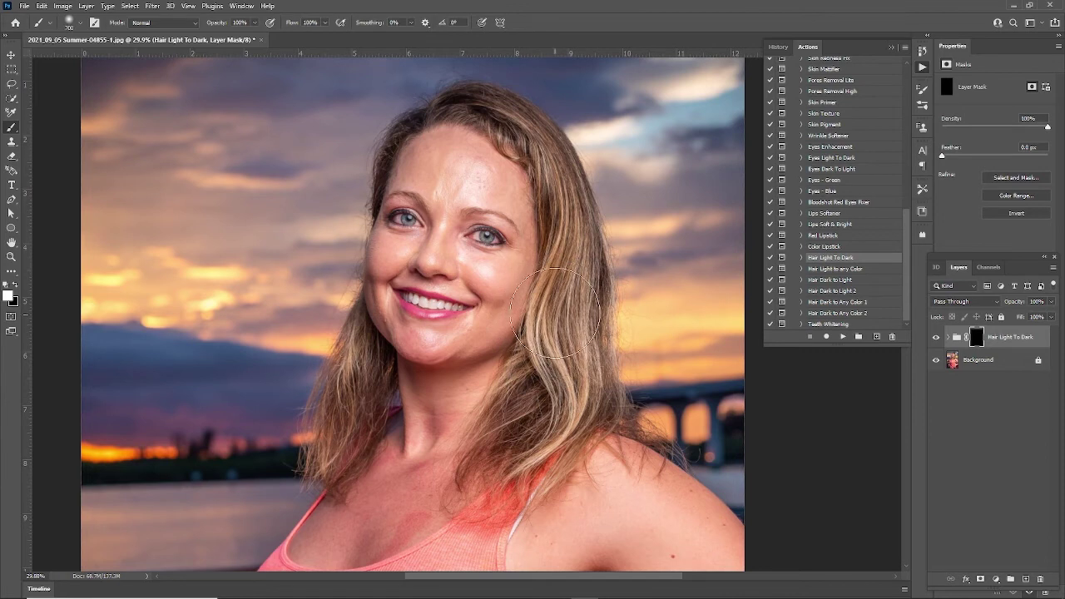
pyautogui.press('[')
pyautogui.press('[')
pyautogui.press('[')
pyautogui.press('[')
pyautogui.press('[')
pyautogui.click(253, 23)
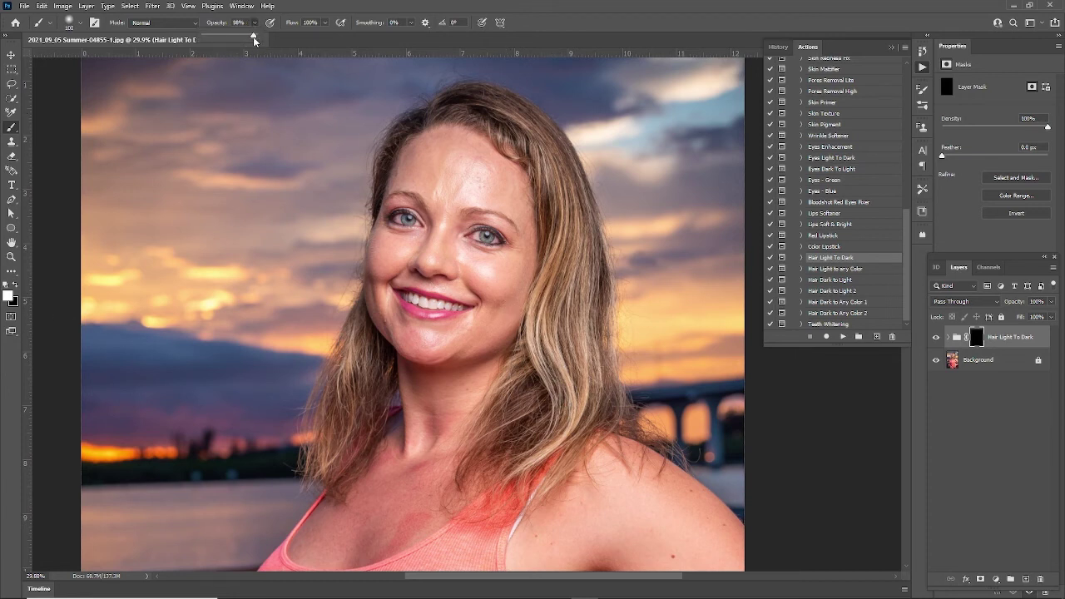
pyautogui.click(256, 22)
pyautogui.moveTo(559, 247)
pyautogui.mouseDown()
pyautogui.moveTo(536, 316)
pyautogui.moveTo(531, 358)
pyautogui.moveTo(543, 381)
pyautogui.mouseUp()
pyautogui.moveTo(545, 320)
pyautogui.mouseDown()
pyautogui.moveTo(570, 397)
pyautogui.moveTo(552, 451)
pyautogui.mouseUp()
pyautogui.moveTo(582, 358)
pyautogui.mouseDown()
pyautogui.moveTo(581, 397)
pyautogui.moveTo(539, 457)
pyautogui.mouseUp()
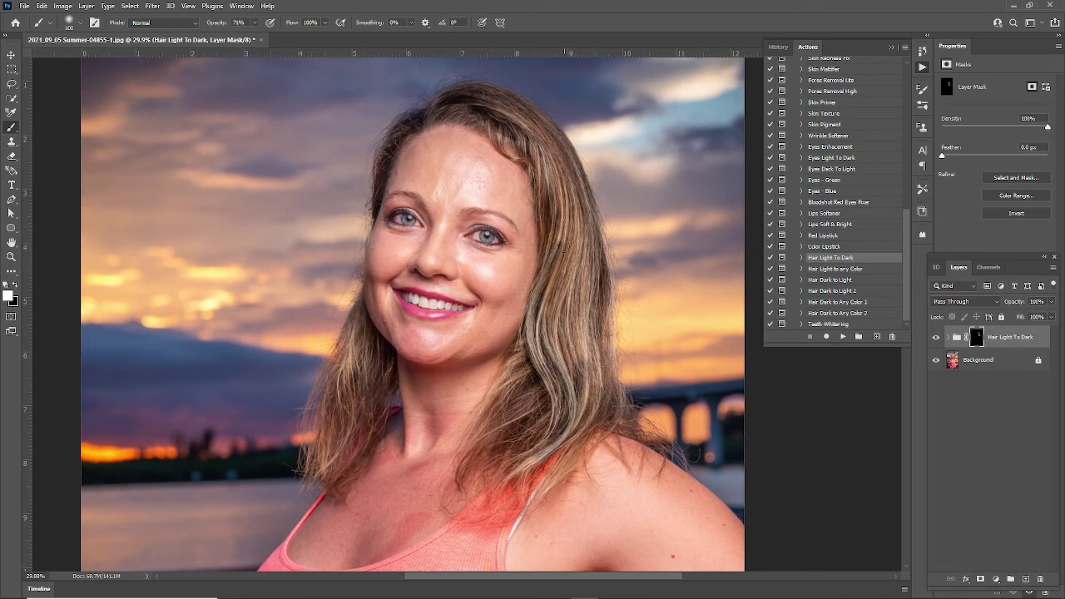
# Set the brush opacity to 17% and lightly paint the upper hair beside her forehead and eye on the mask
pyautogui.click(255, 23)
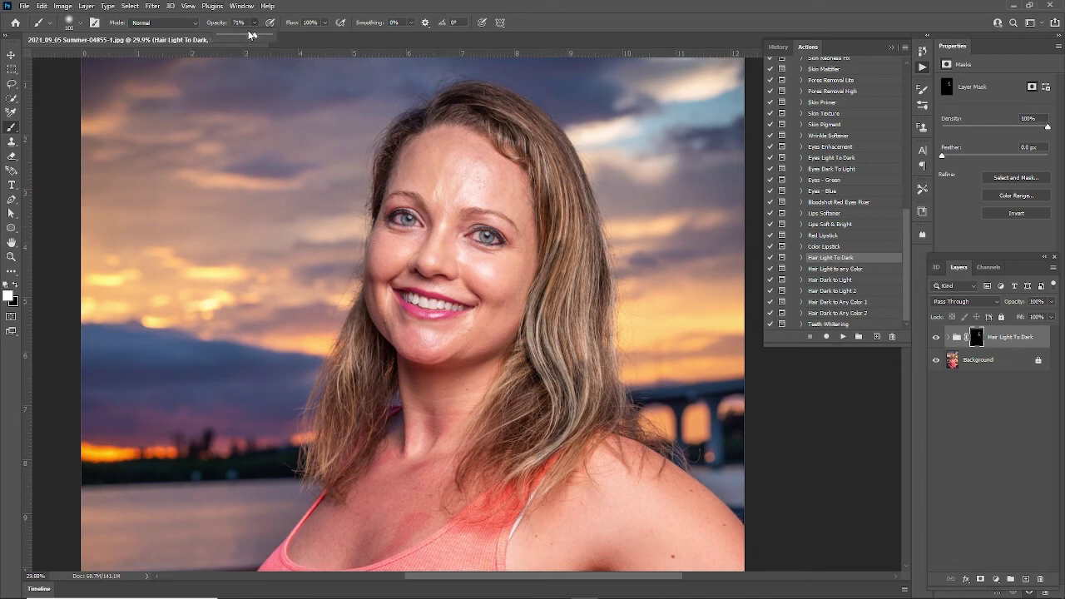
pyautogui.click(255, 23)
pyautogui.moveTo(561, 191)
pyautogui.mouseDown()
pyautogui.moveTo(585, 285)
pyautogui.moveTo(573, 349)
pyautogui.moveTo(569, 297)
pyautogui.moveTo(585, 355)
pyautogui.moveTo(559, 297)
pyautogui.moveTo(550, 314)
pyautogui.moveTo(562, 279)
pyautogui.moveTo(548, 312)
pyautogui.moveTo(581, 242)
pyautogui.moveTo(556, 304)
pyautogui.moveTo(553, 264)
pyautogui.moveTo(554, 317)
pyautogui.moveTo(554, 261)
pyautogui.moveTo(557, 250)
pyautogui.moveTo(546, 386)
pyautogui.moveTo(582, 254)
pyautogui.mouseUp()
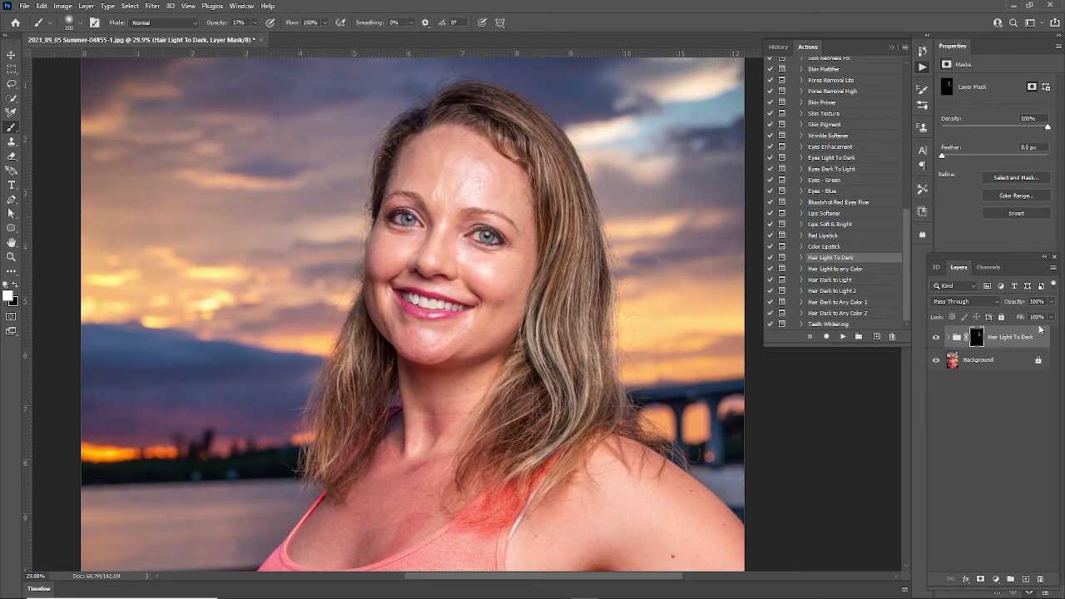
# Lower the Hair Light To Dark group's opacity to 64% and toggle its visibility to compare before and after
pyautogui.click(1051, 316)
pyautogui.moveTo(1051, 316); pyautogui.dragTo(1033, 317)
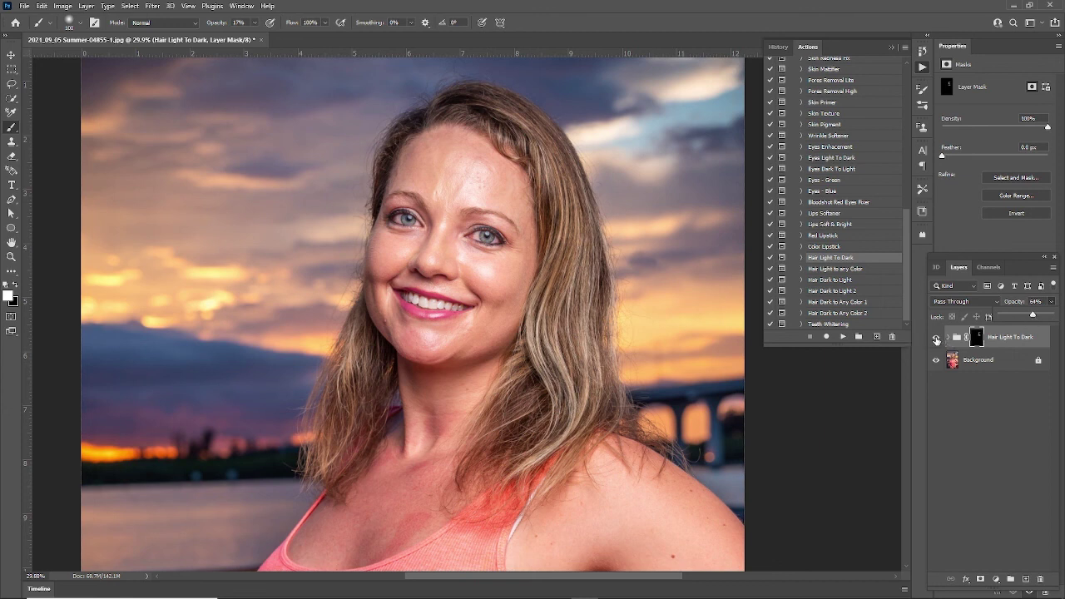
pyautogui.click(935, 338)
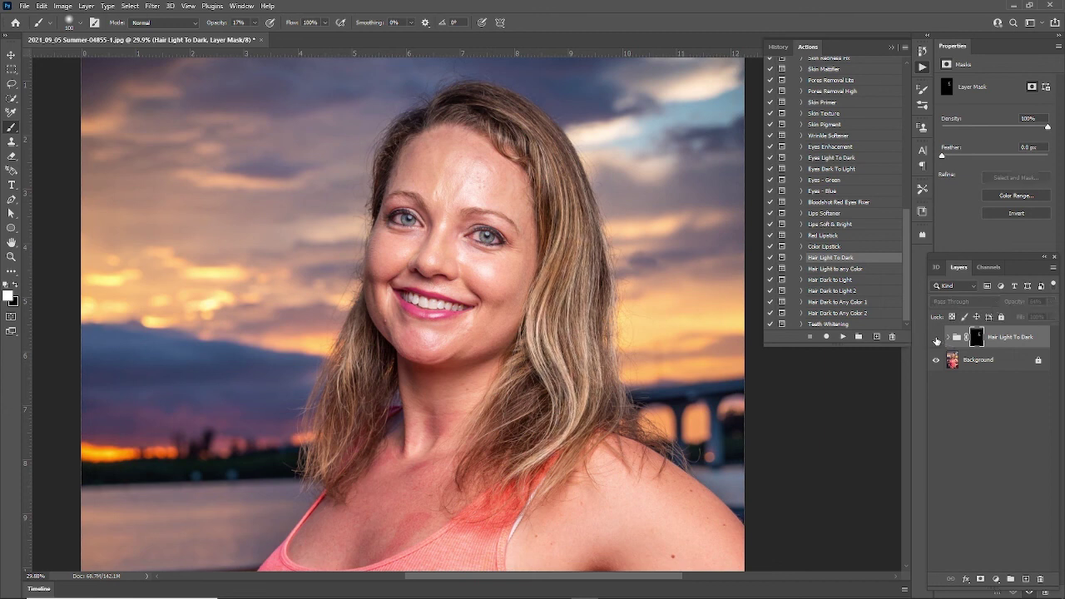
pyautogui.click(936, 338)
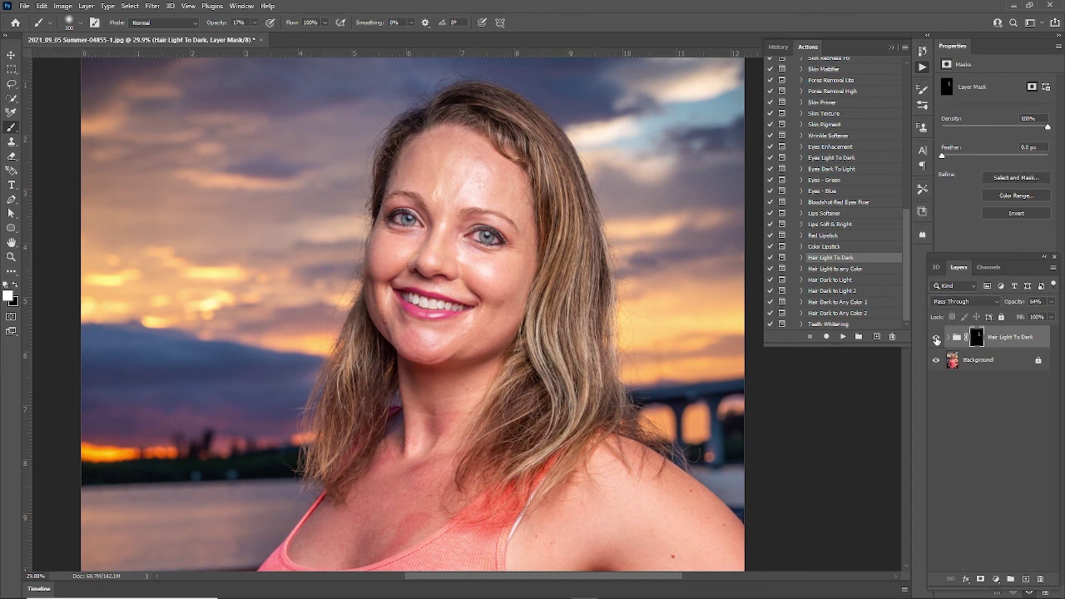